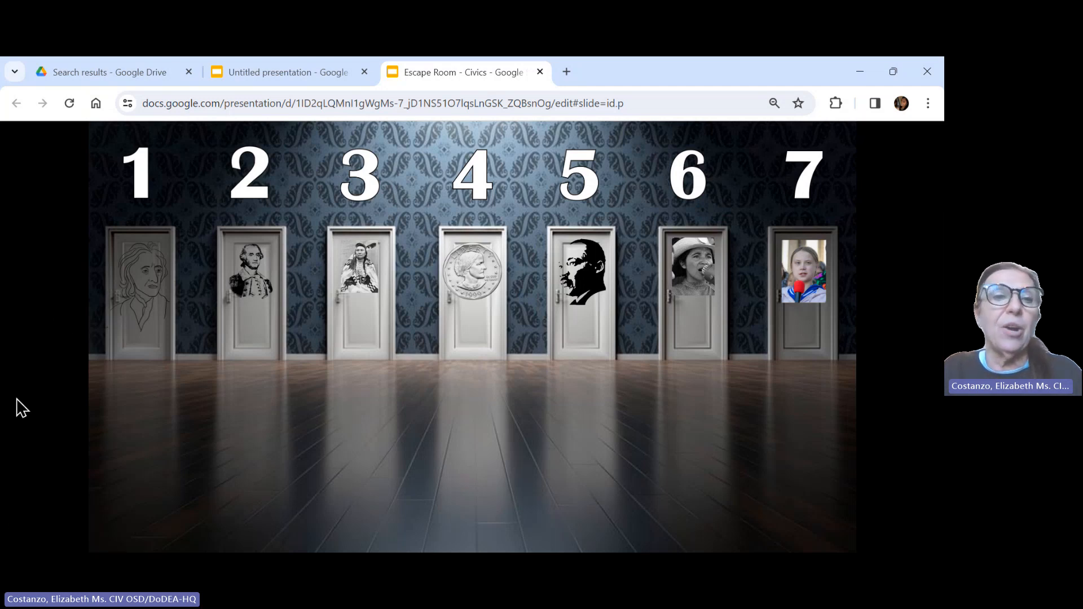
View the Civics form linked to door 1 of the escape room and close it
left_click(135, 308)
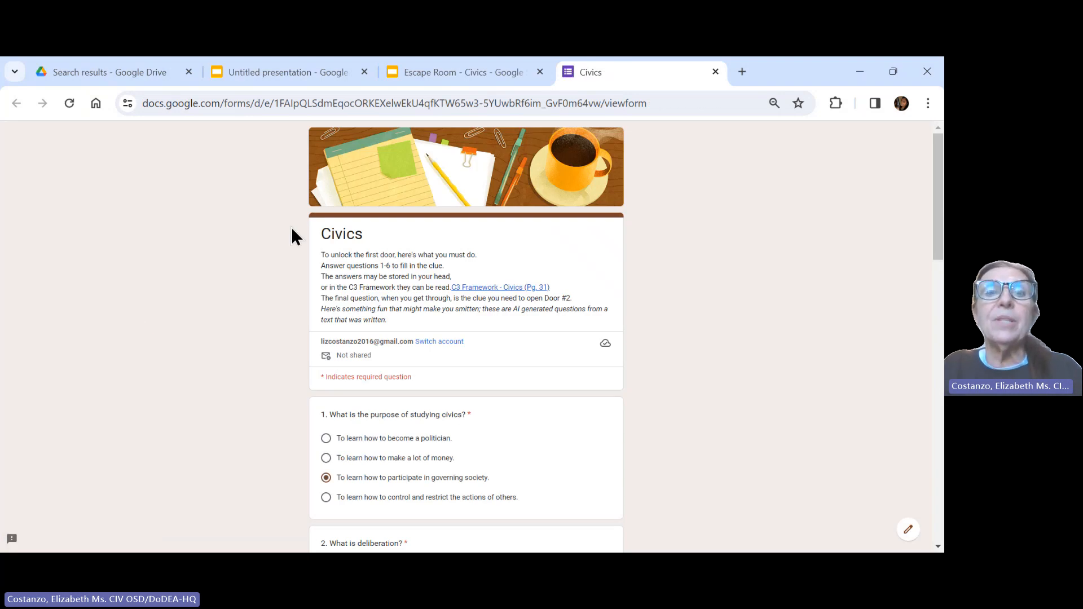
left_click(716, 72)
Open door 2's clue PDF, unlock it with the document password, and follow its link to the Clue 2 form
left_click(255, 277)
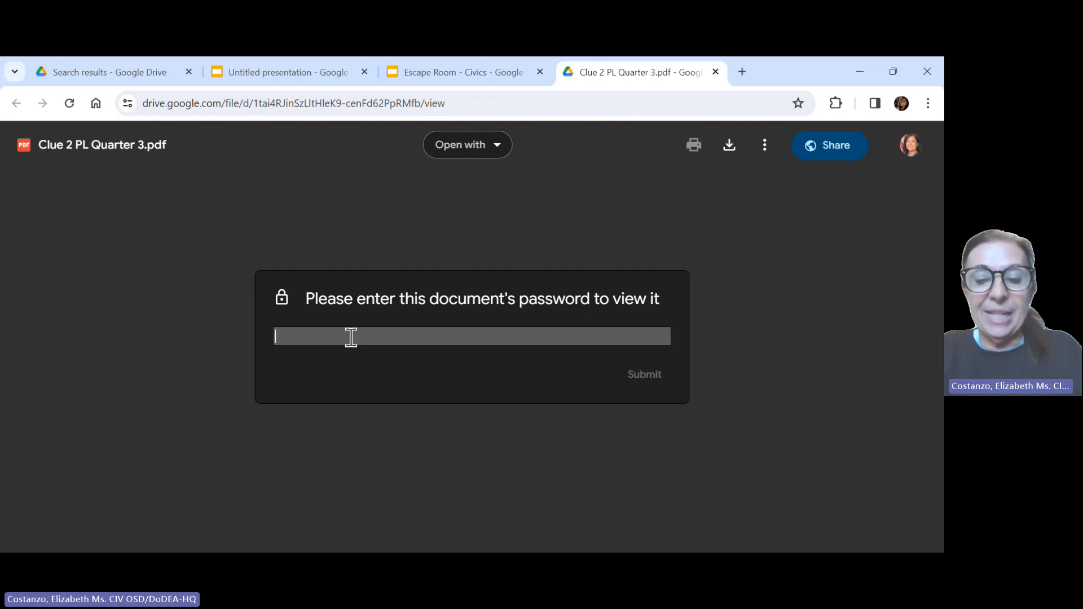
type("•••••")
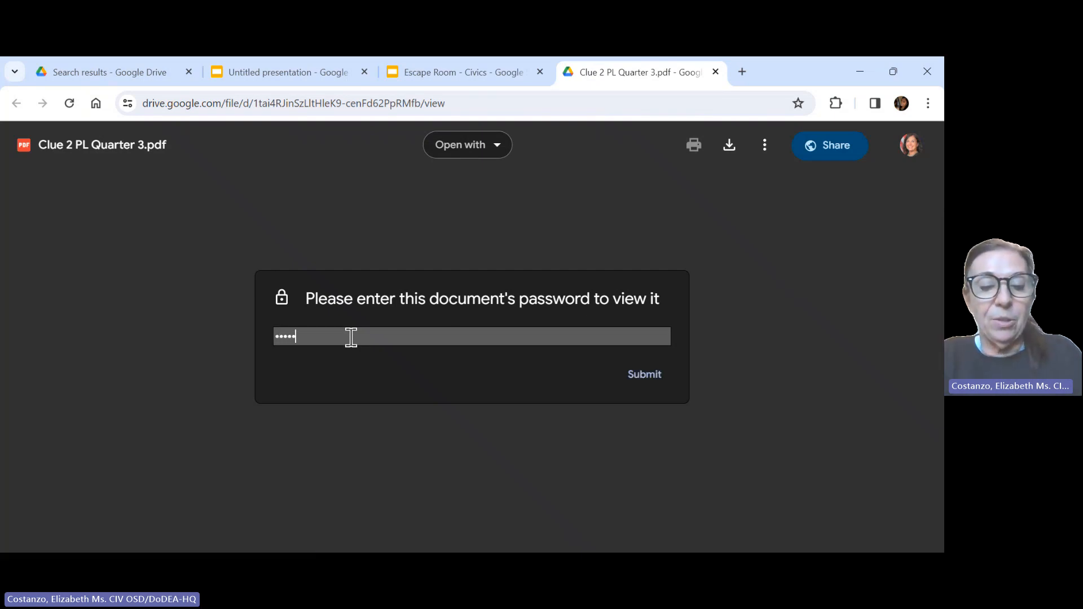
type("••")
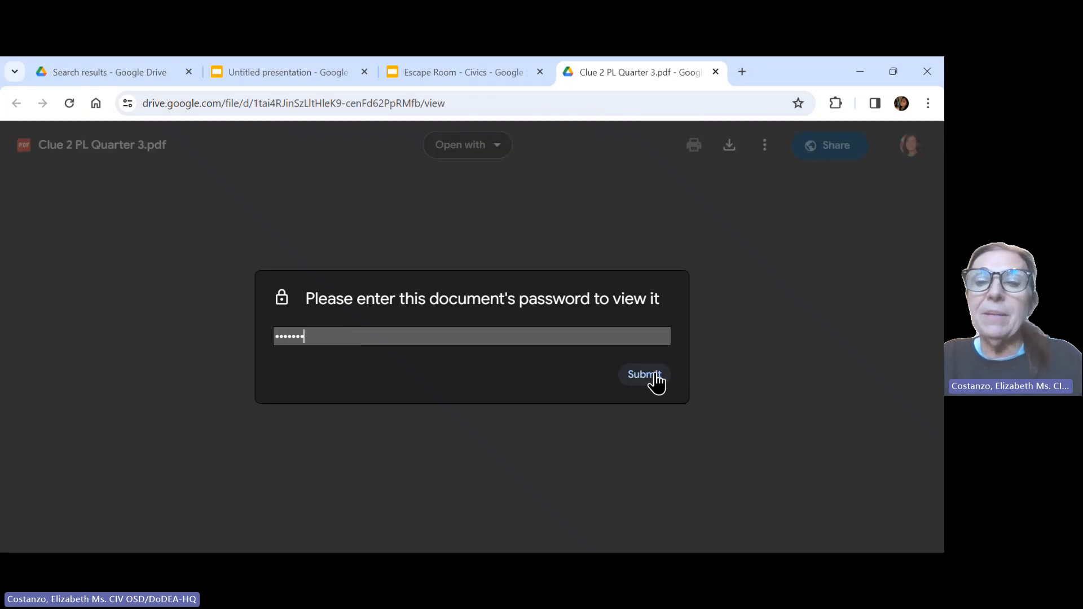
left_click(655, 376)
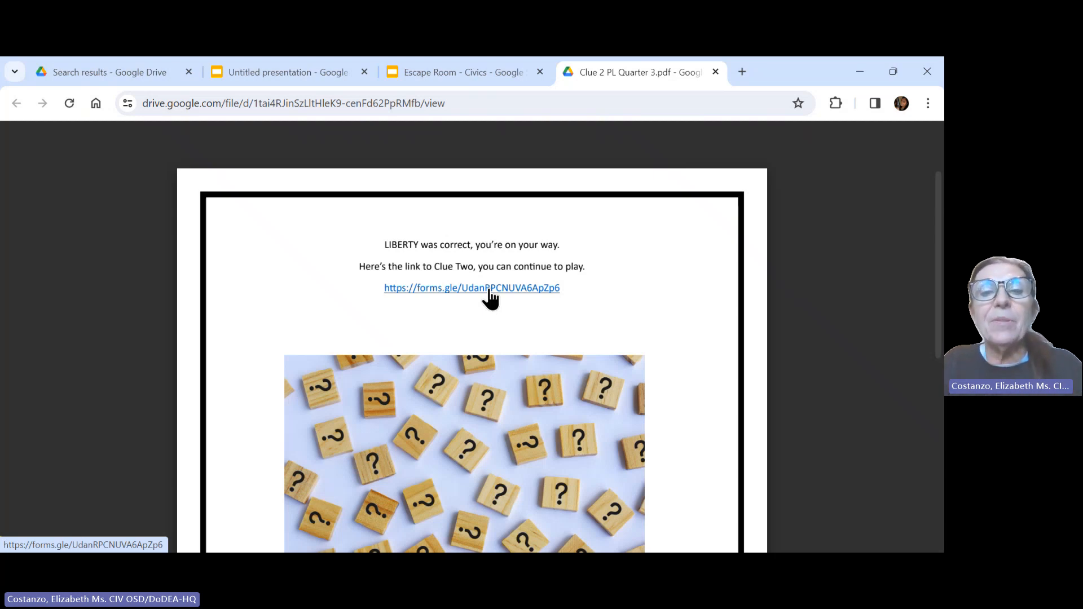
left_click(490, 291)
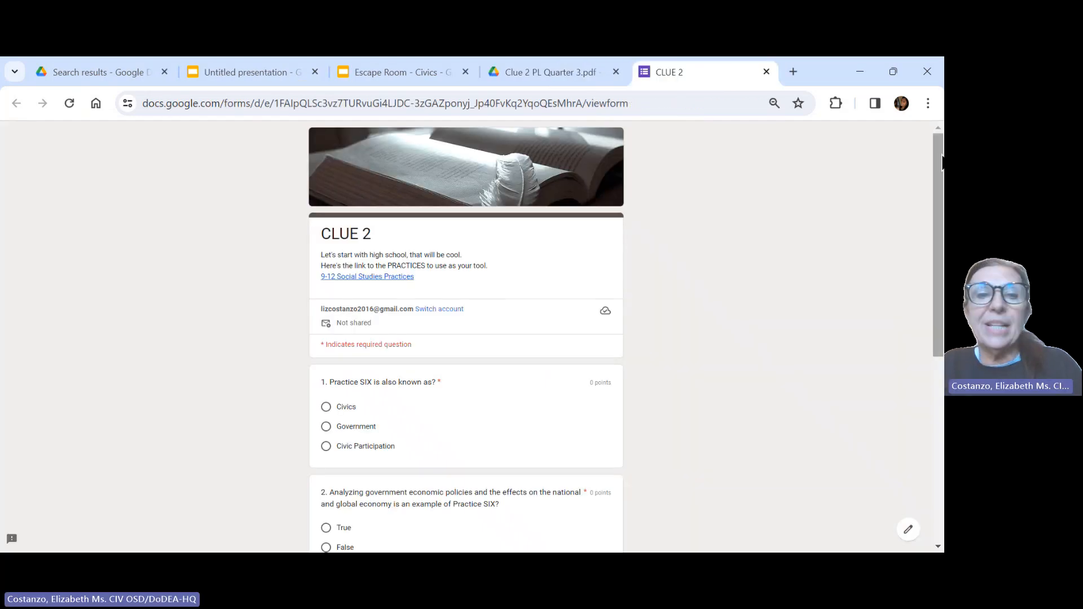
left_click_drag(941, 160, 938, 102)
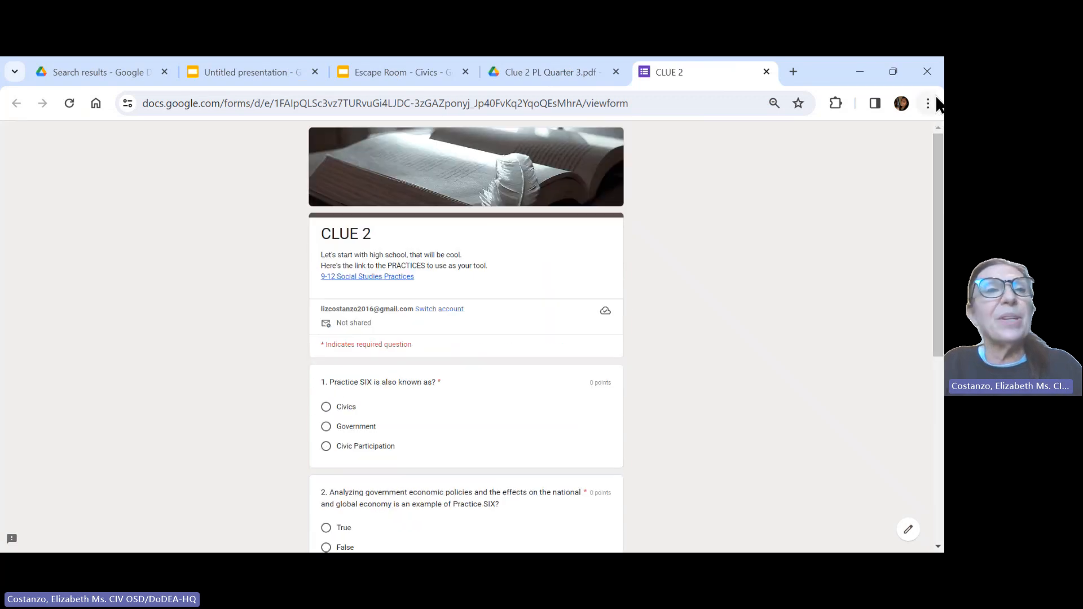
Return to the Civics escape room, then close it along with the clue PDF and the Clue 2 form
left_click(376, 73)
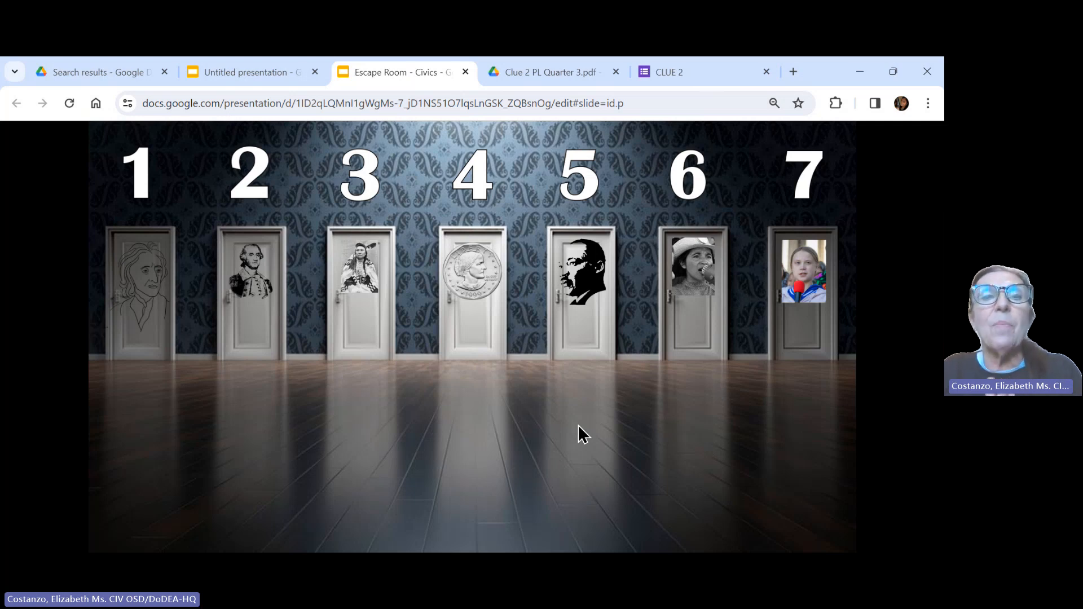
left_click(466, 71)
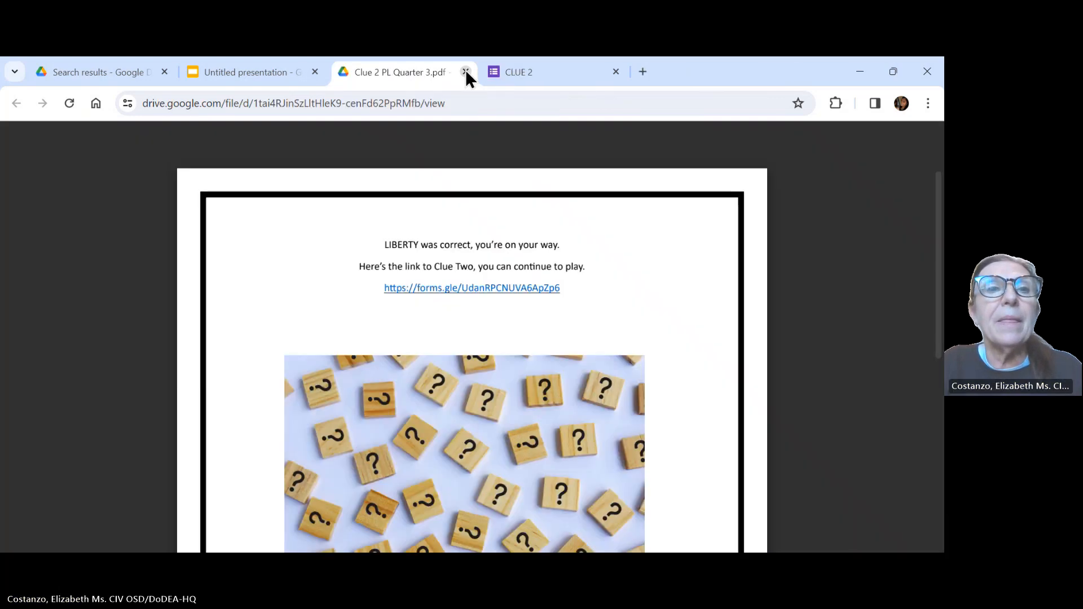
left_click(466, 71)
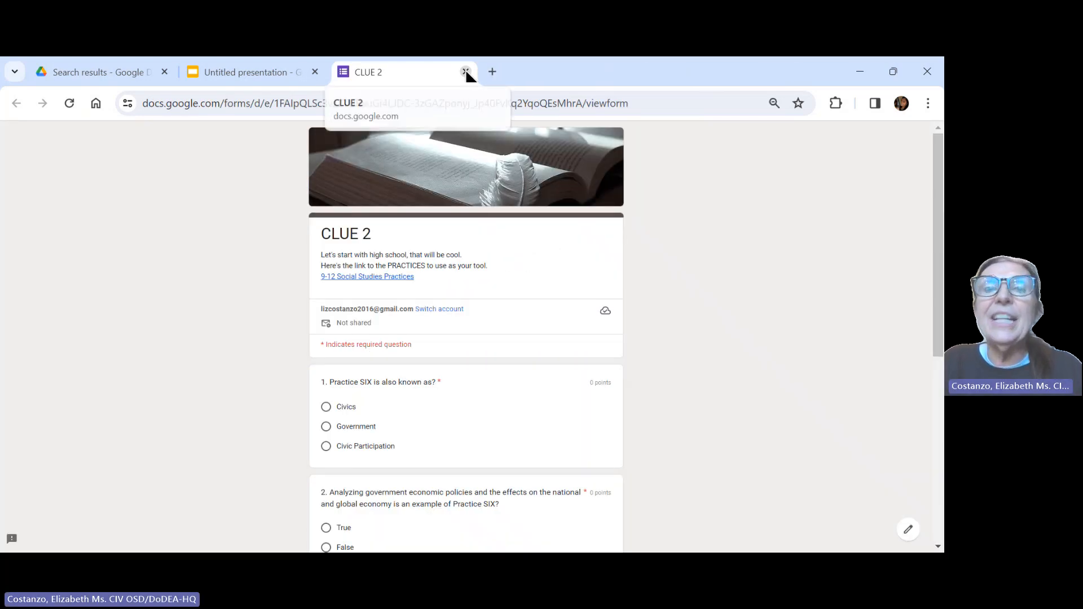
left_click(466, 71)
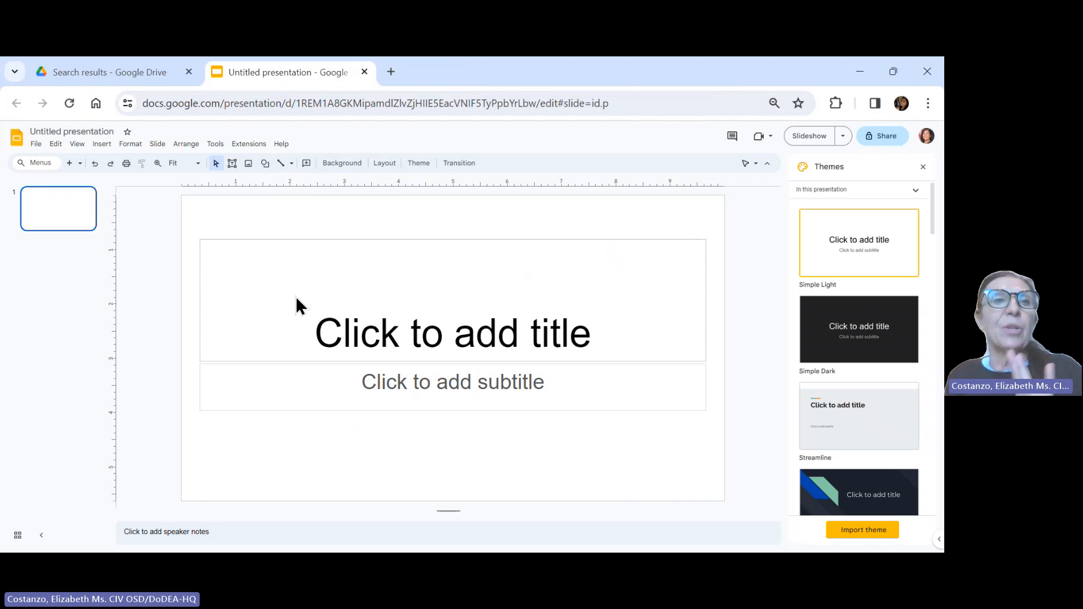
Rename the untitled presentation as "Escape Room - US History"
left_click(114, 131)
key("BackSpace")
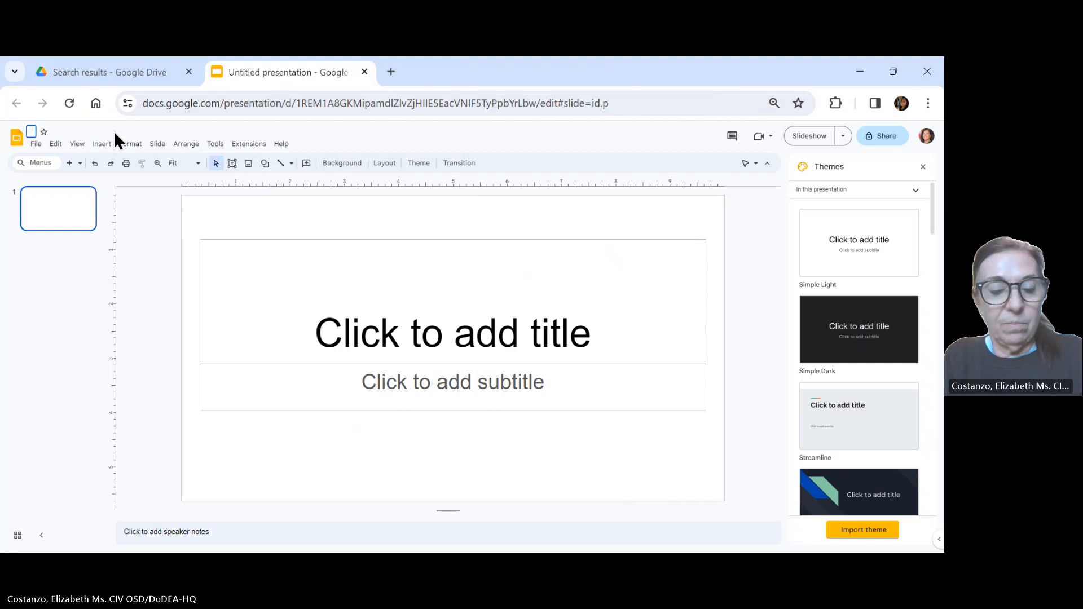
type("Escape")
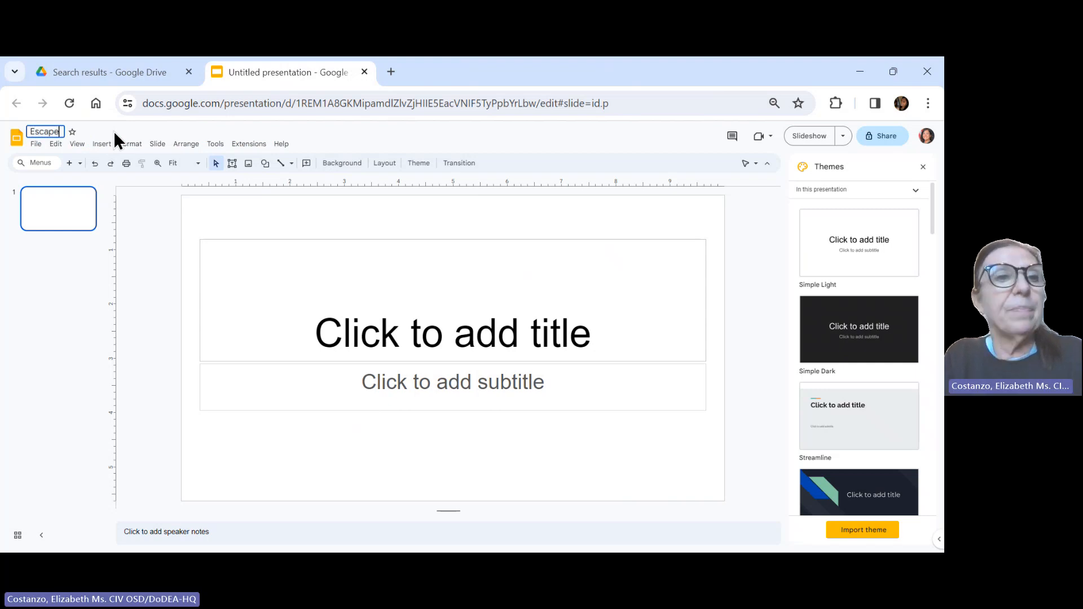
type(" Room")
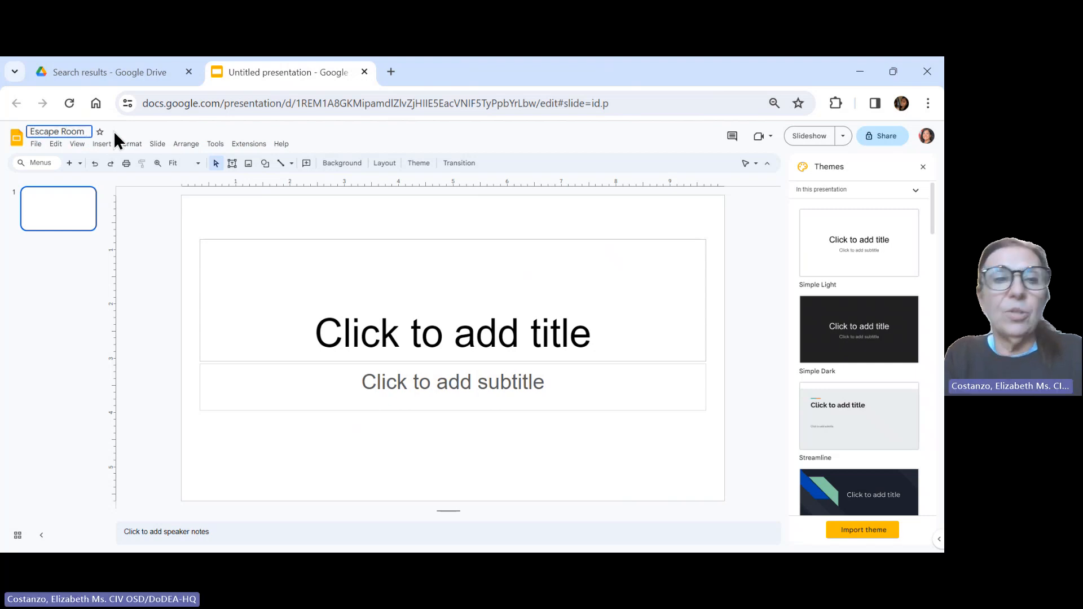
type(" - US")
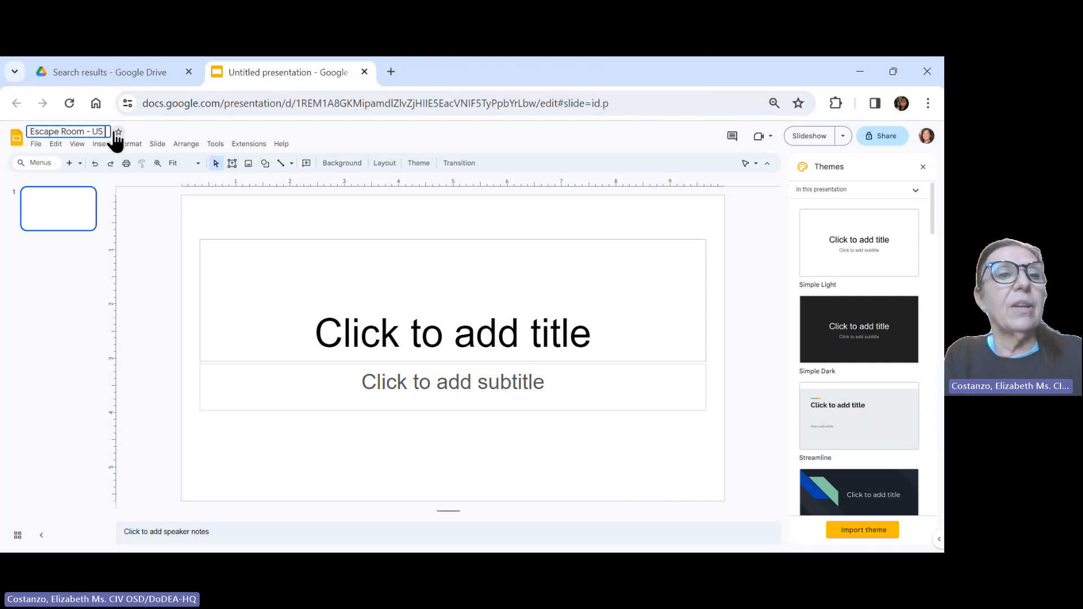
type(" History")
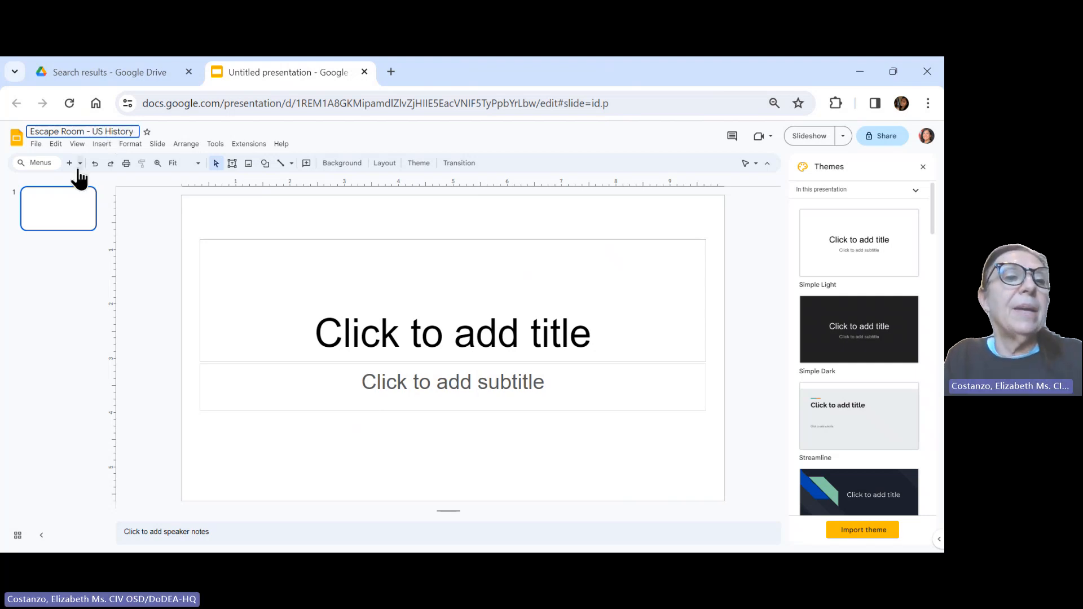
Apply the blank layout to the first slide
left_click(70, 192)
right_click(70, 192)
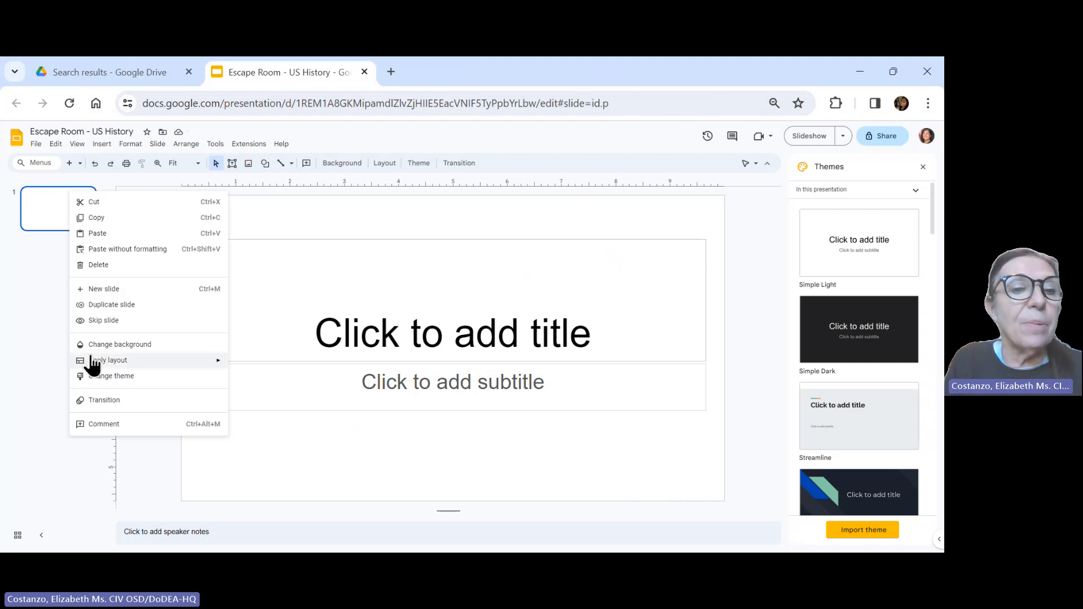
mouse_move(62, 361)
left_click(330, 337)
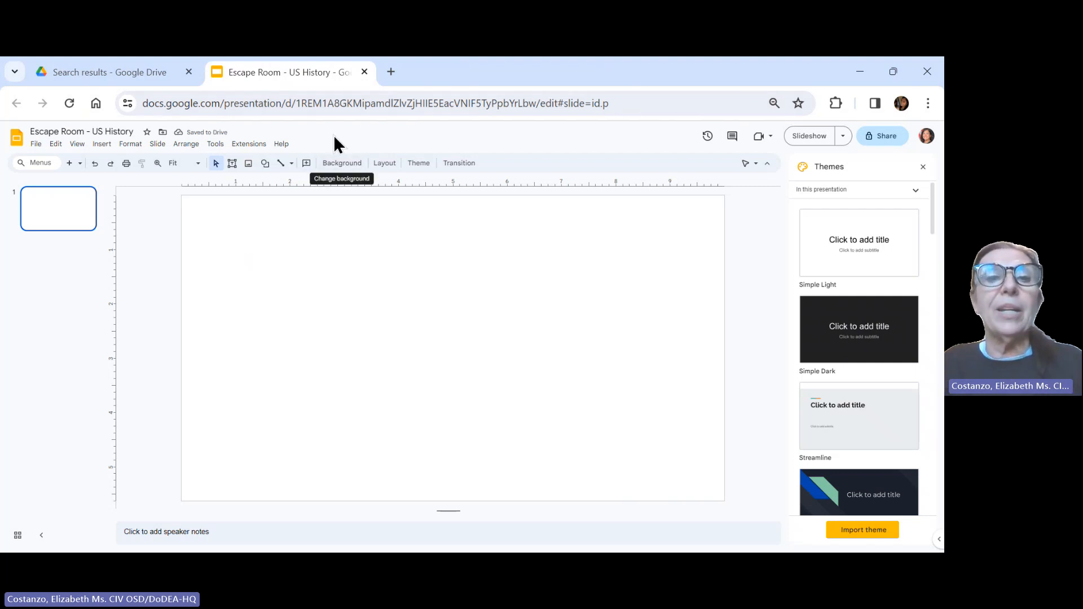
Search Google Images for "Room with lots of doors" as the slide's background image
left_click(346, 165)
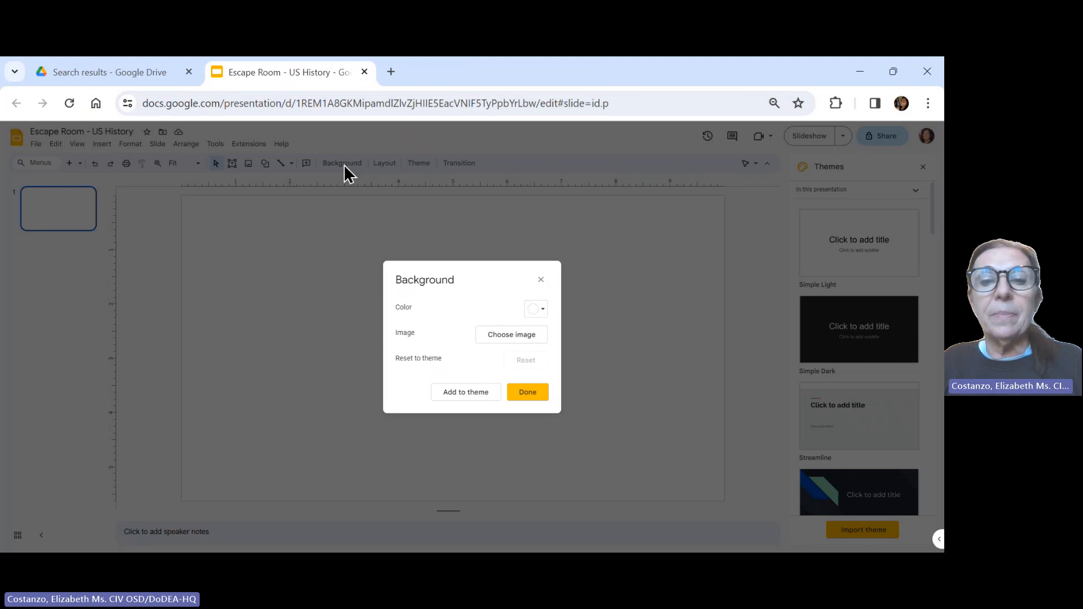
left_click(514, 337)
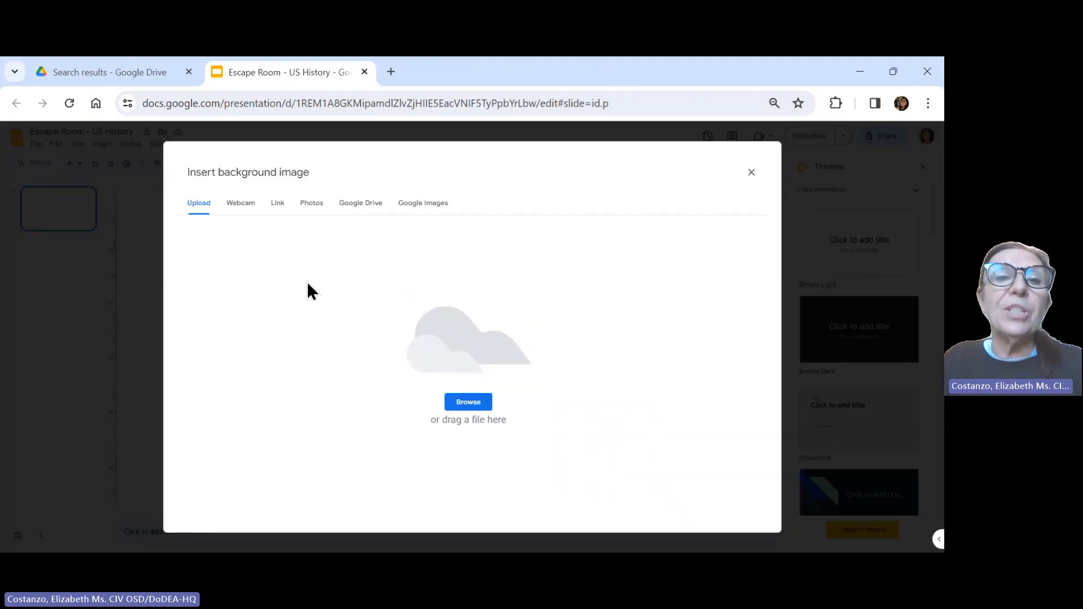
left_click(438, 206)
type("R")
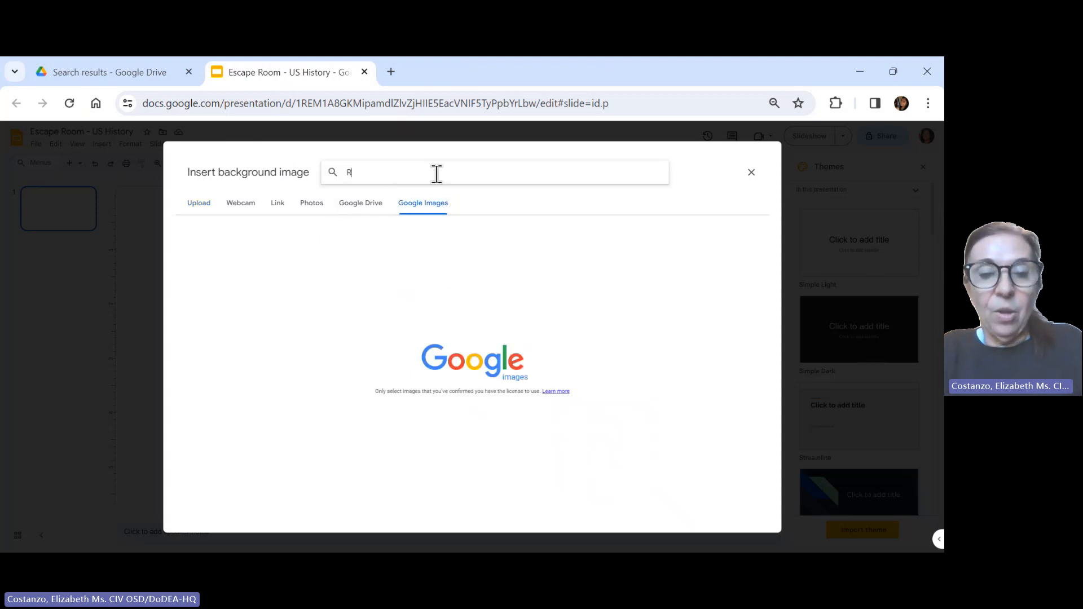
type("oom with los")
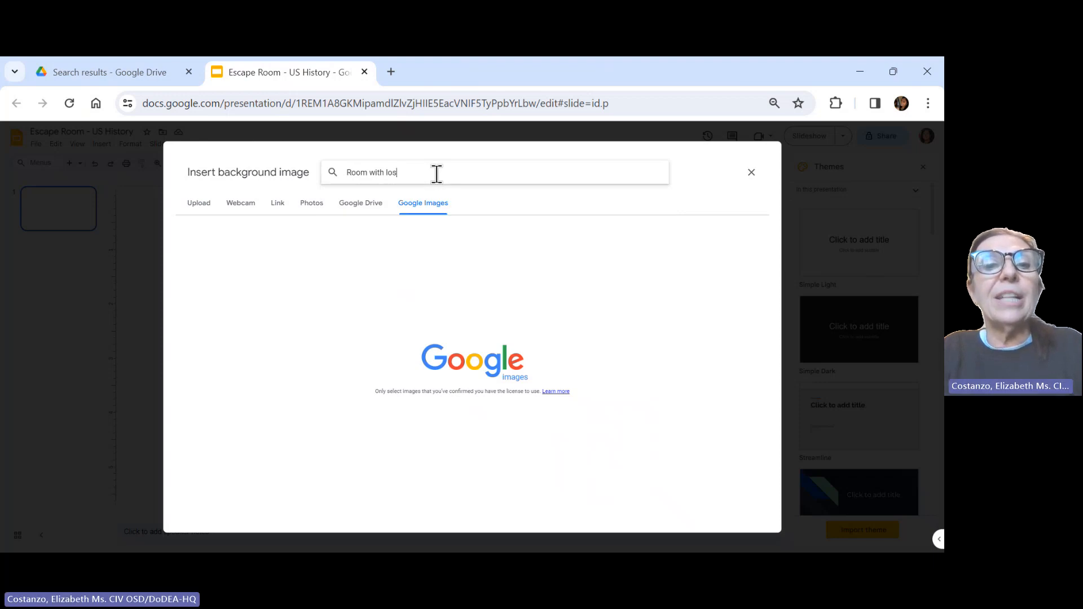
key("BackSpace")
type("ts of")
key("BackSpace")
key("BackSpace")
key("BackSpace")
key("BackSpace")
type("o")
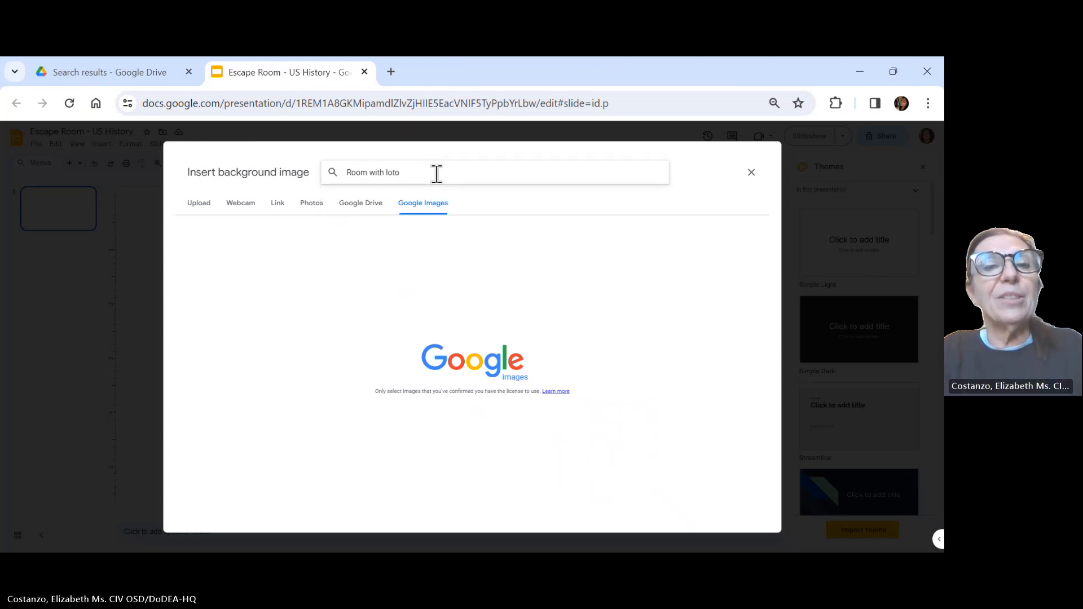
key("BackSpace")
type("s of doo")
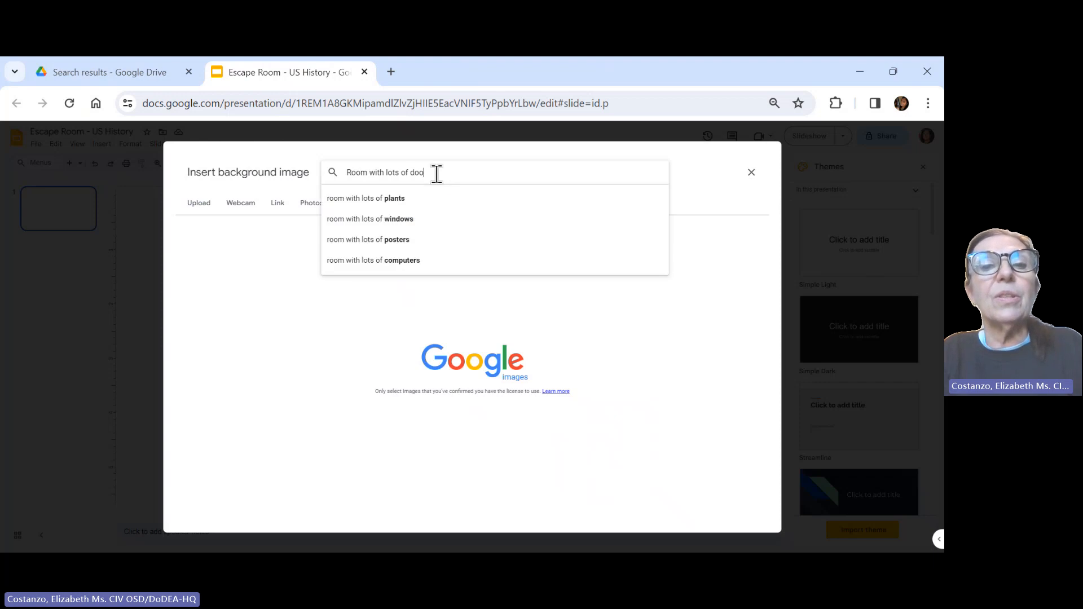
type("rs")
key("Return")
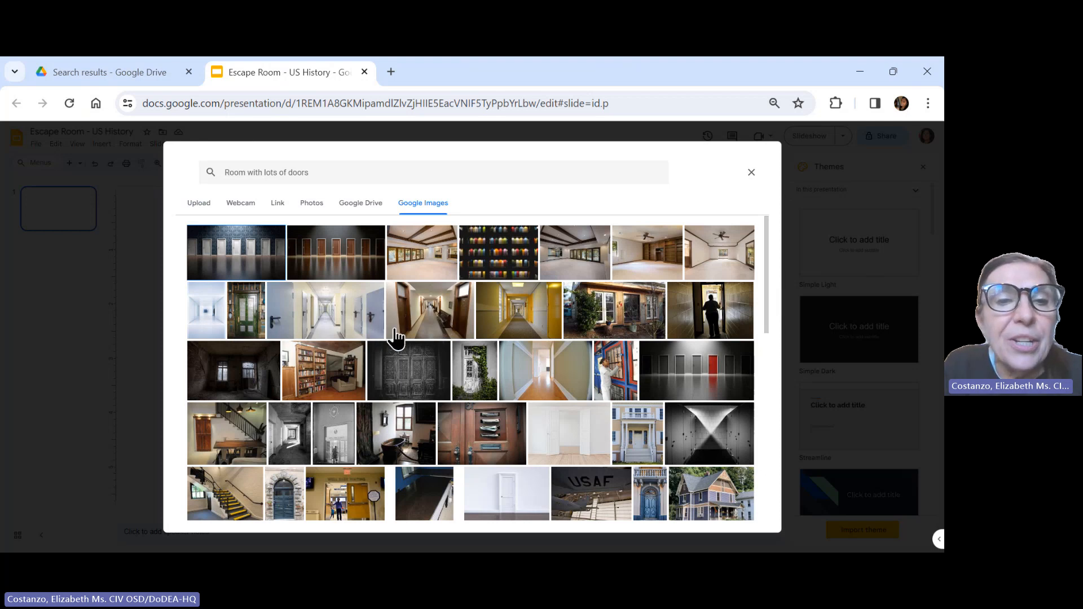
Set the picture of seven white doors on a blue patterned wall as the slide background
left_click(236, 258)
left_click(740, 506)
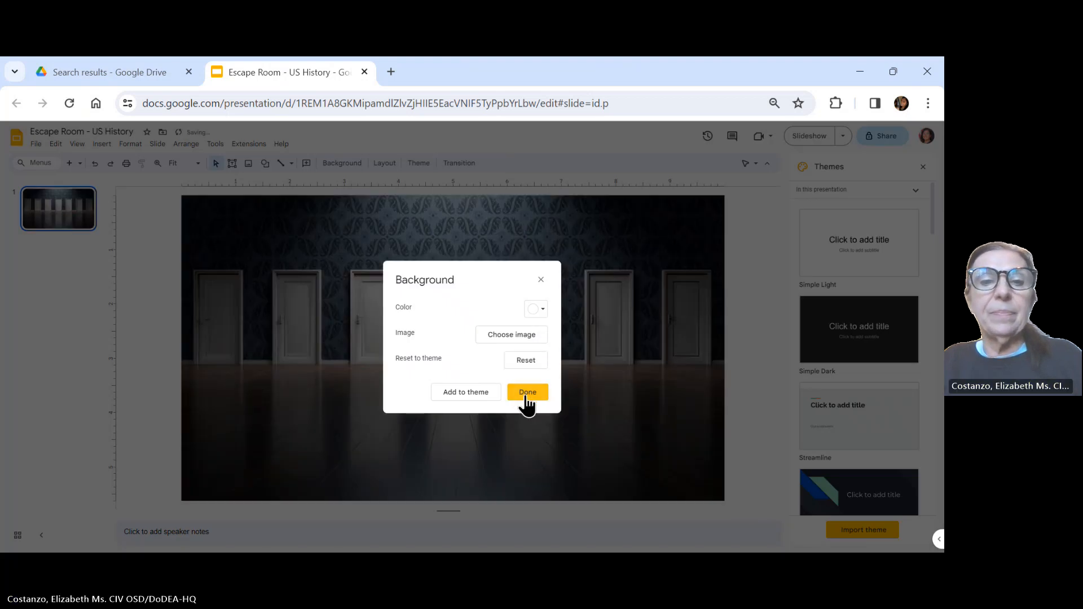
left_click(524, 399)
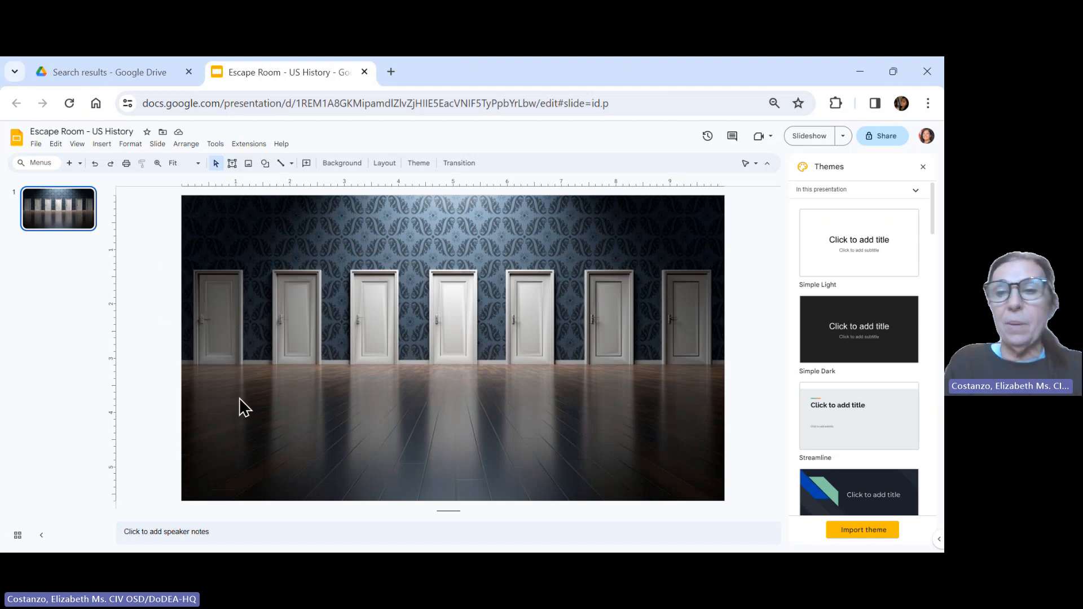
Search the web for "Transparent John Locke" images and insert the line-drawn portrait with the grey gradient background onto the slide
left_click(102, 144)
mouse_move(106, 165)
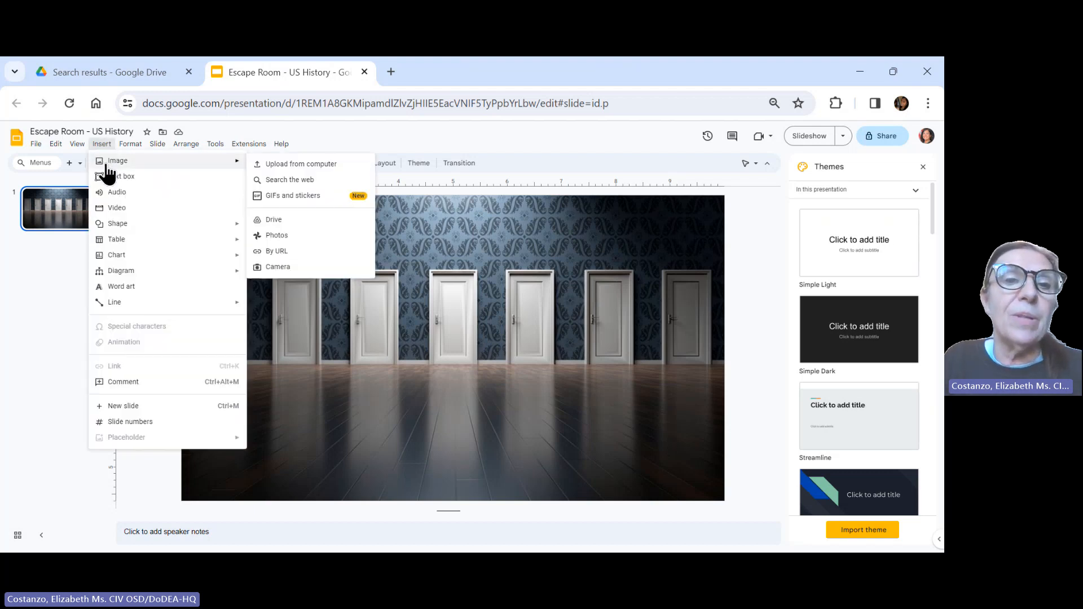
left_click(319, 181)
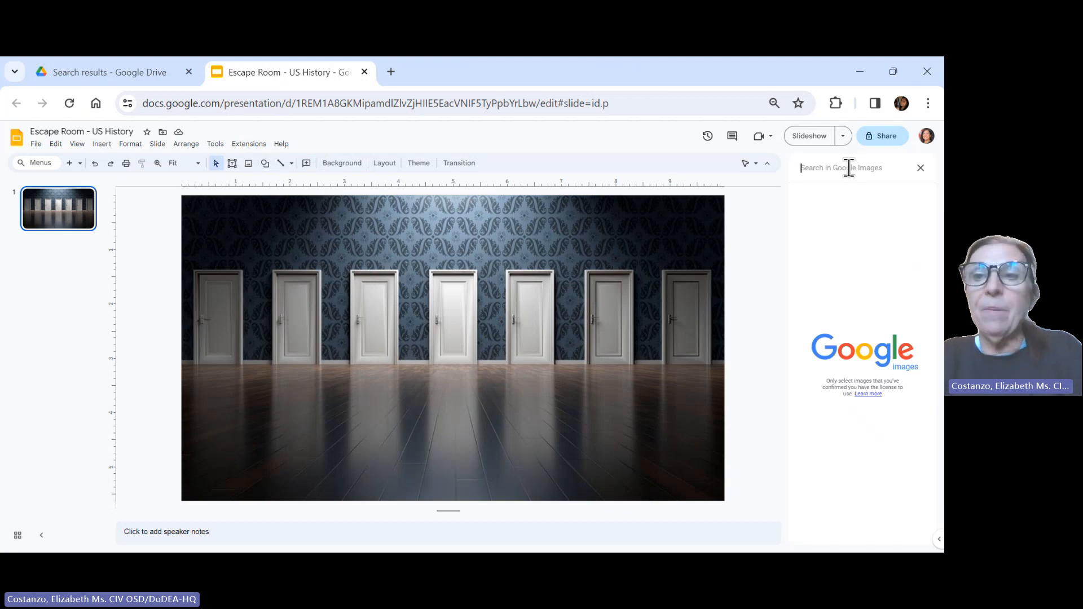
type("Transp")
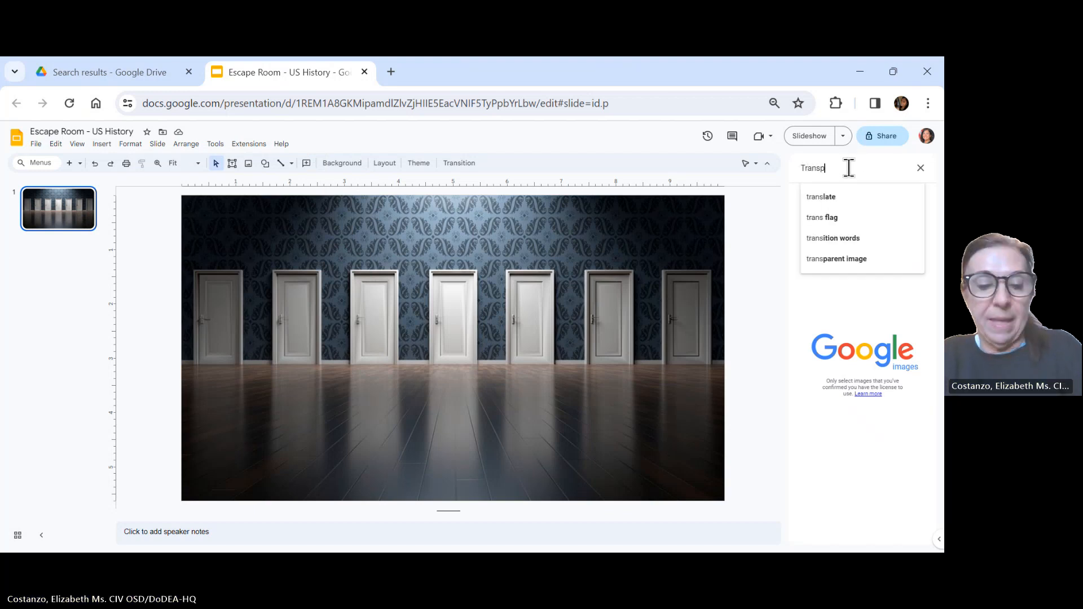
type("arent")
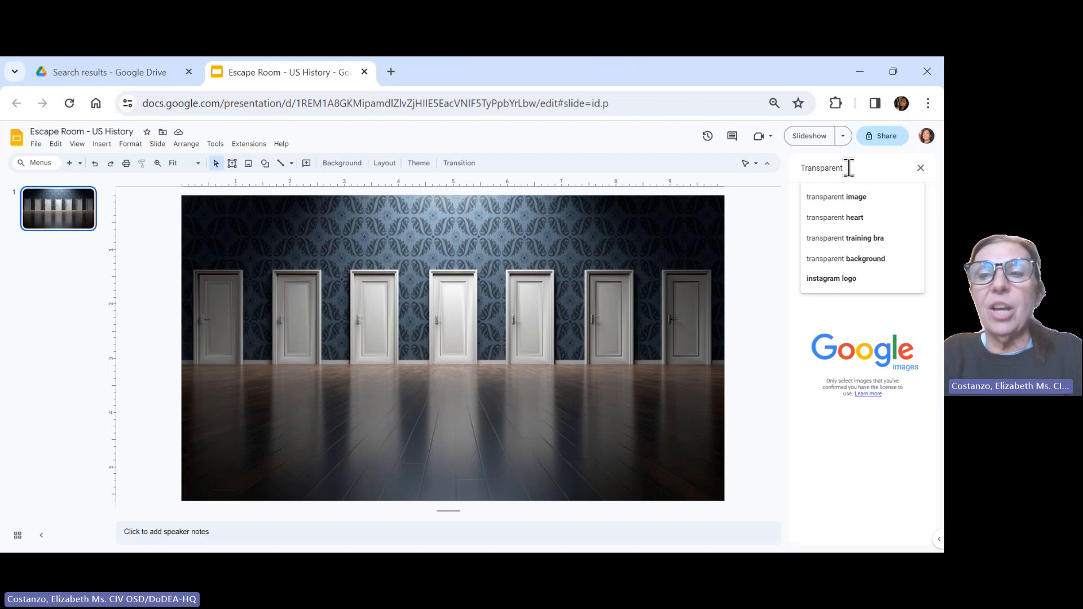
type("John ")
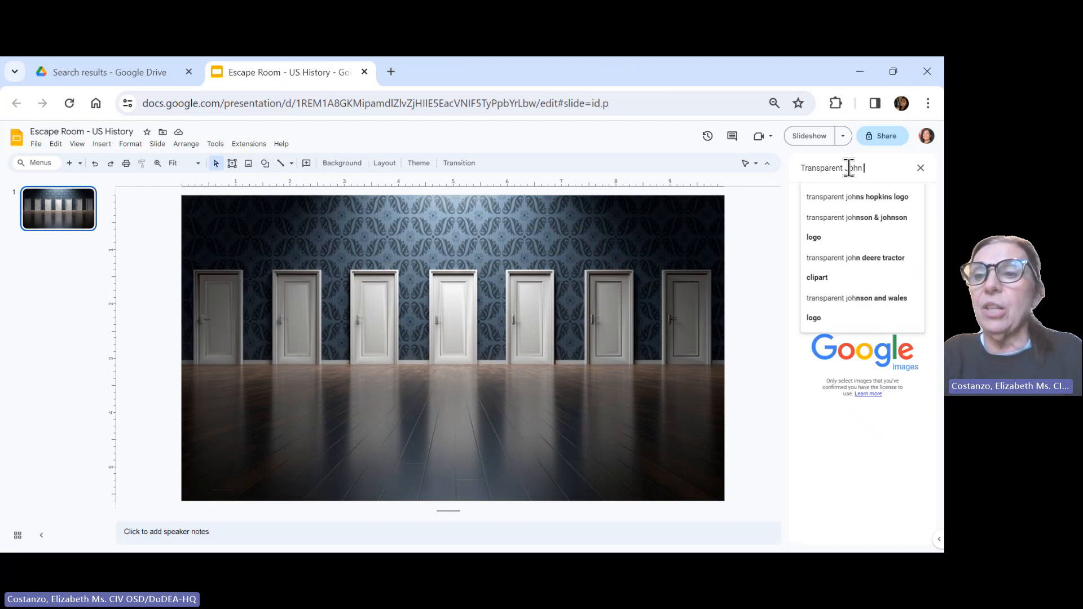
type("Lock")
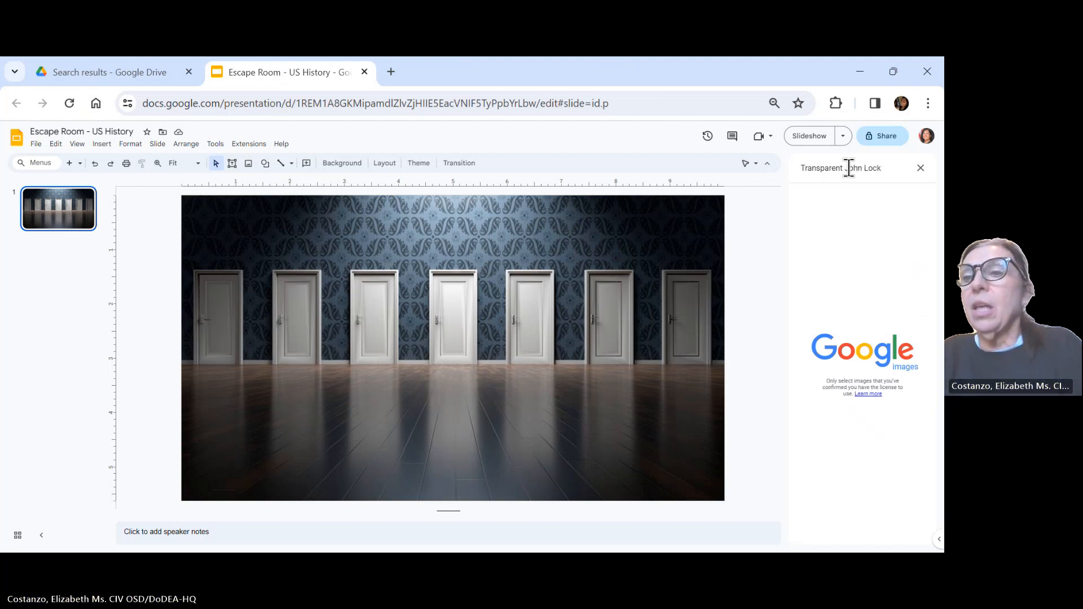
type("e")
key("Return")
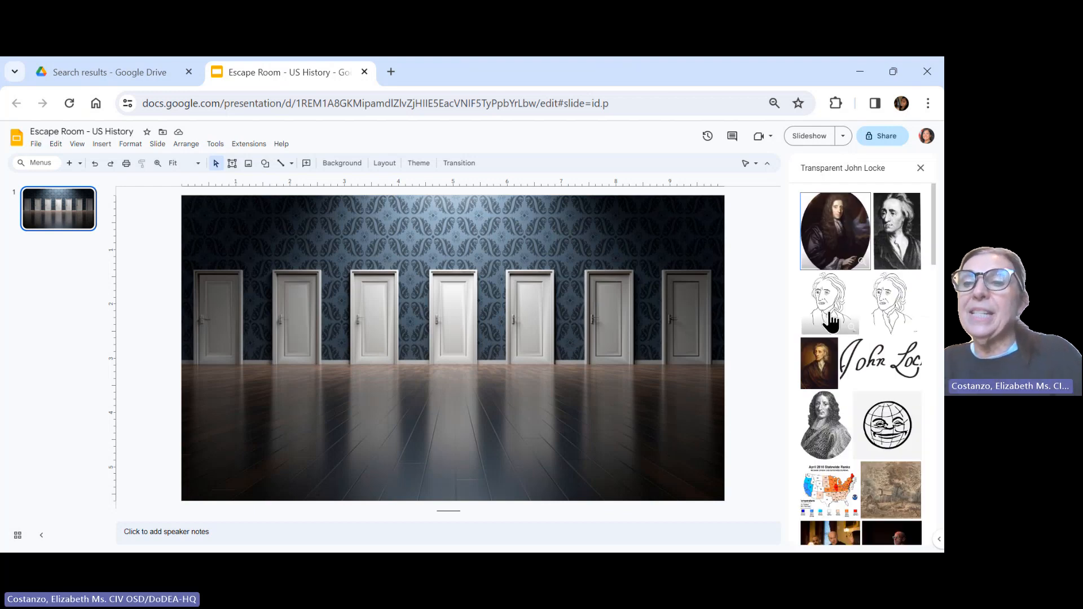
left_click(833, 317)
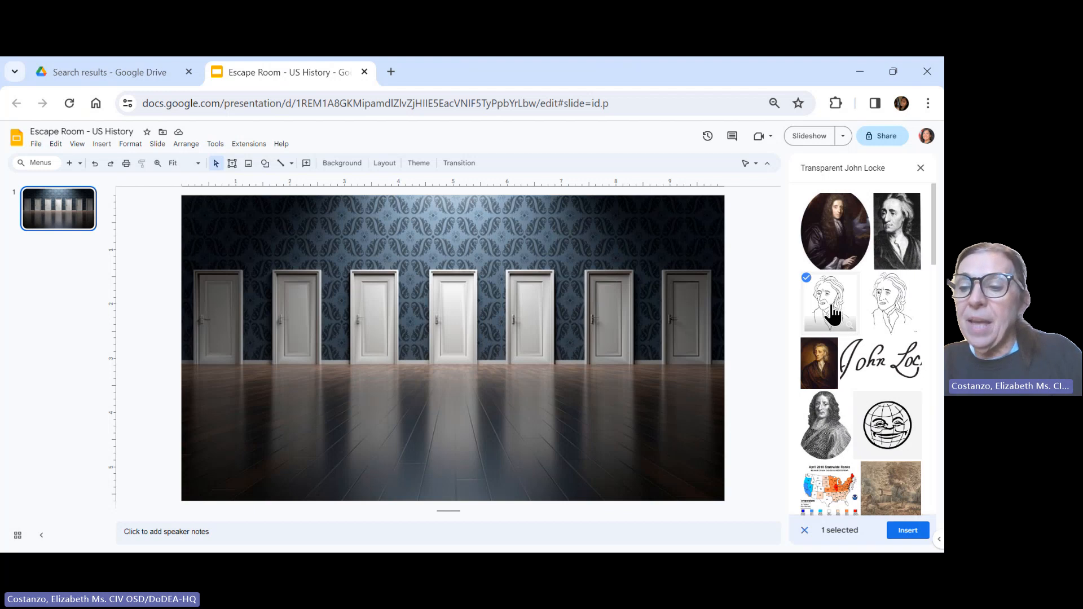
left_click(906, 532)
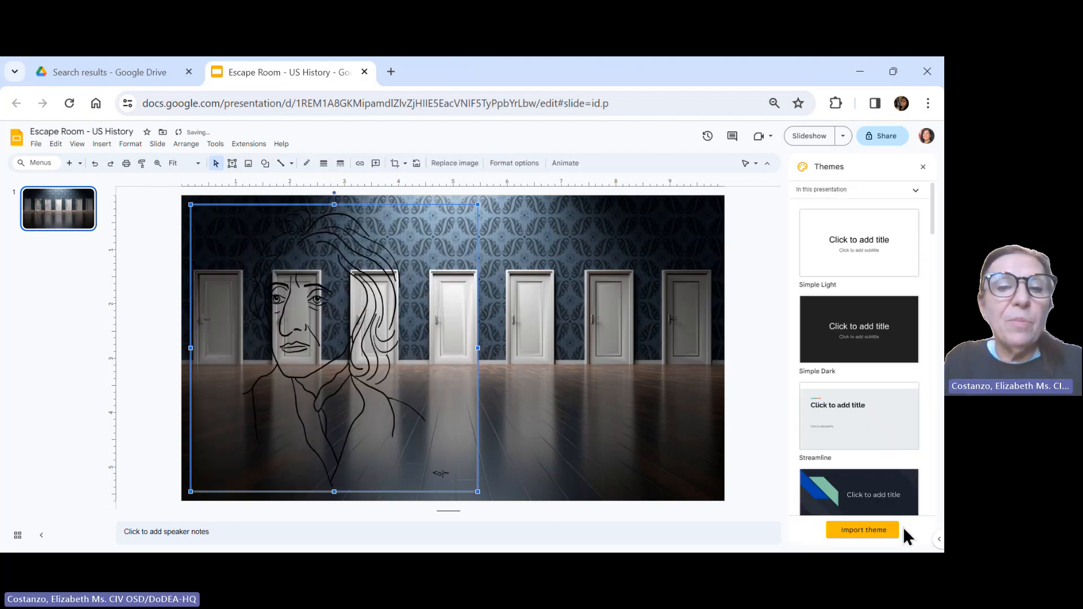
Shrink the John Locke drawing to roughly door width and place it over the upper part of the leftmost door
left_click_drag(474, 491, 210, 349)
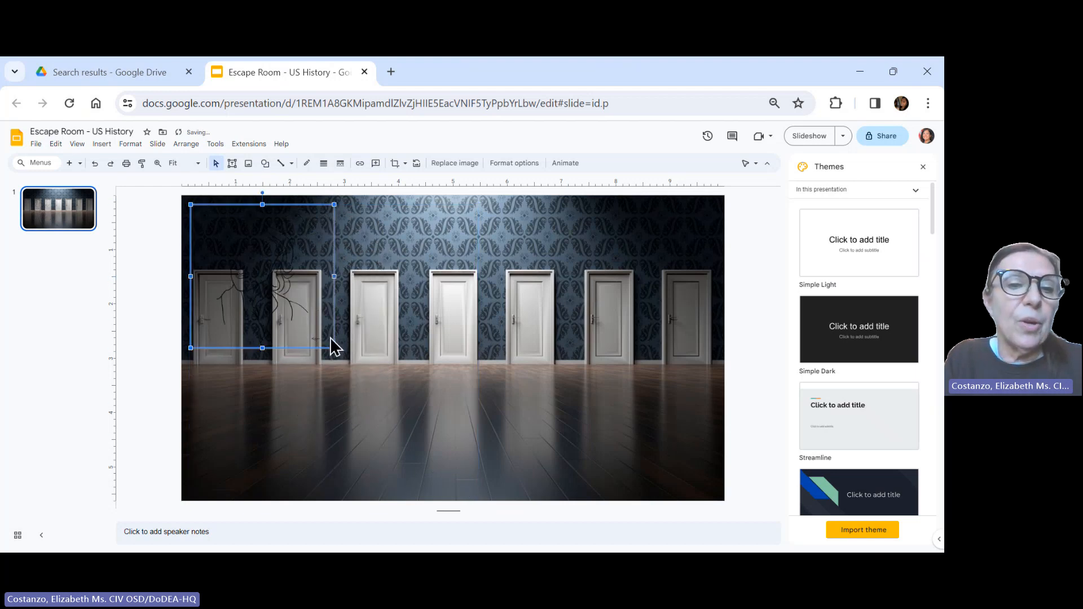
left_click_drag(270, 329, 215, 317)
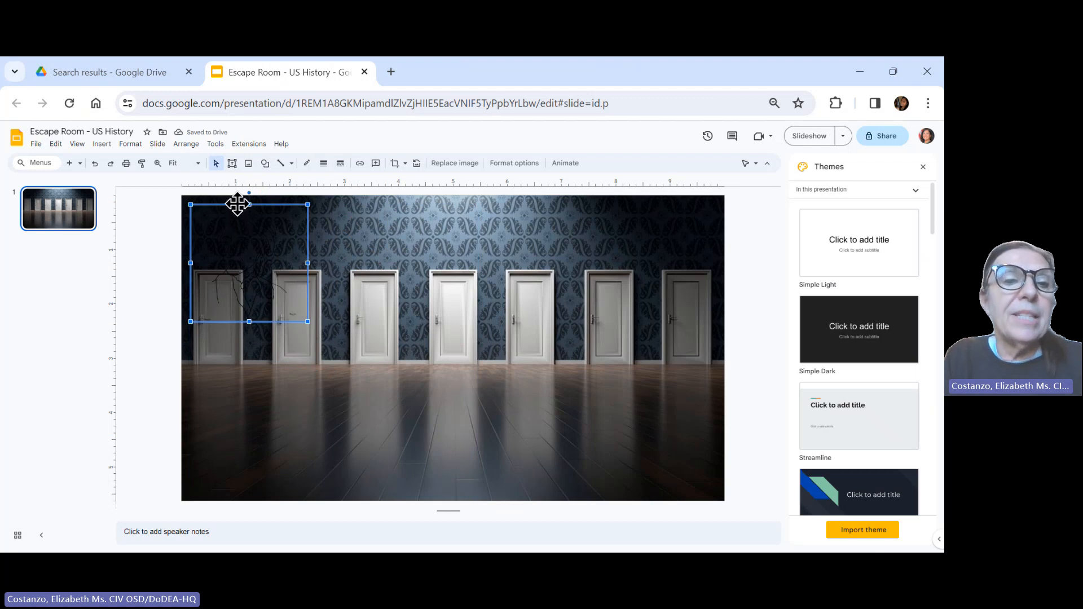
mouse_move(237, 203)
left_mouse_down()
mouse_move(229, 264)
mouse_move(243, 272)
left_mouse_up()
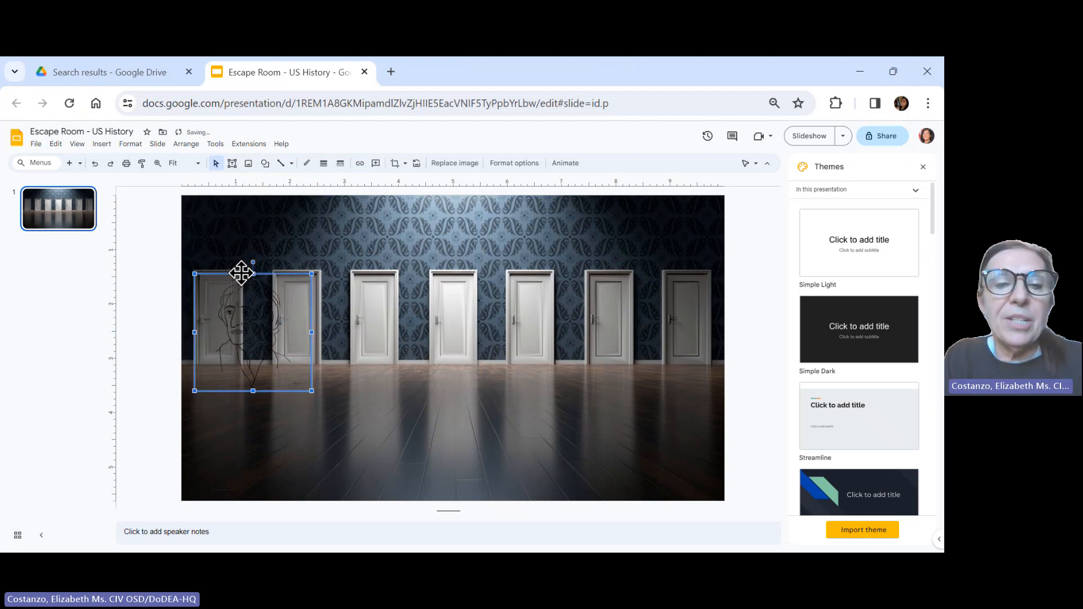
mouse_move(312, 389)
left_mouse_down()
mouse_move(187, 331)
mouse_move(215, 334)
left_mouse_up()
left_click(328, 398)
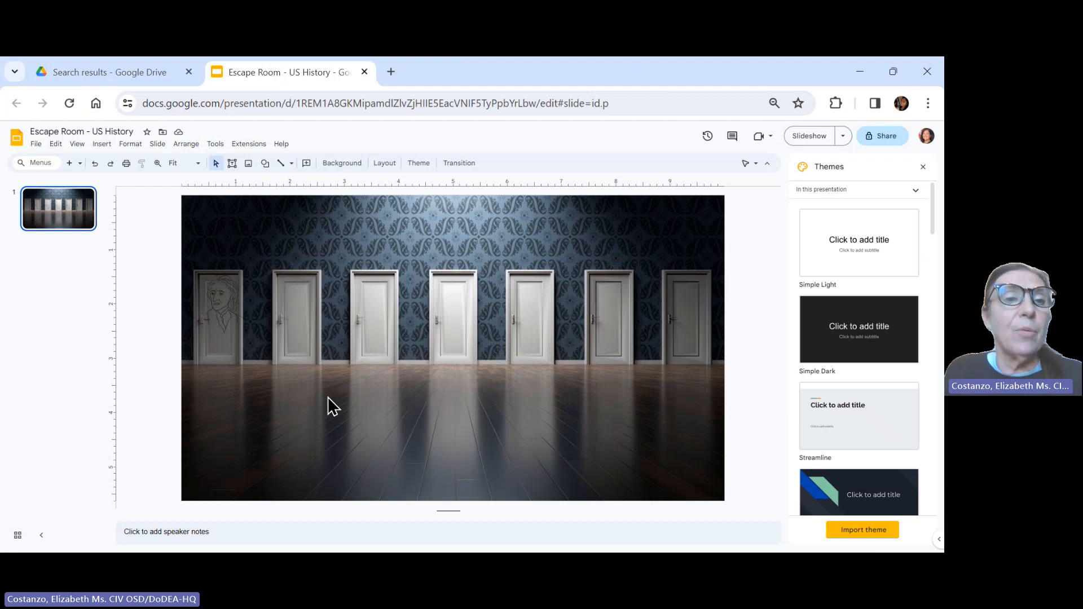
Open the link options for the John Locke drawing on the leftmost door, and close them without adding a link
left_click(101, 145)
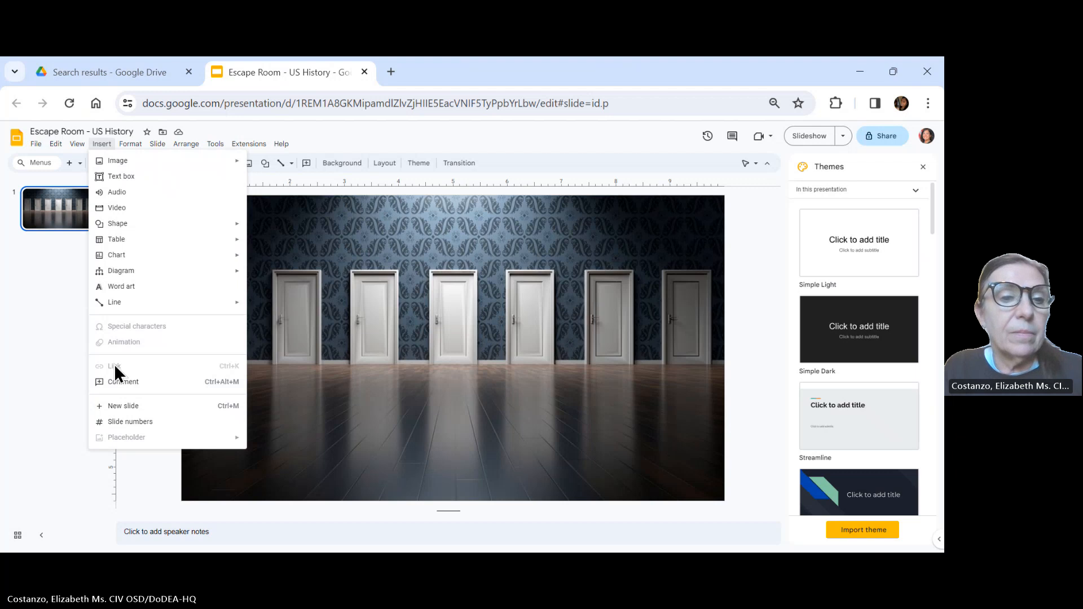
left_click(307, 401)
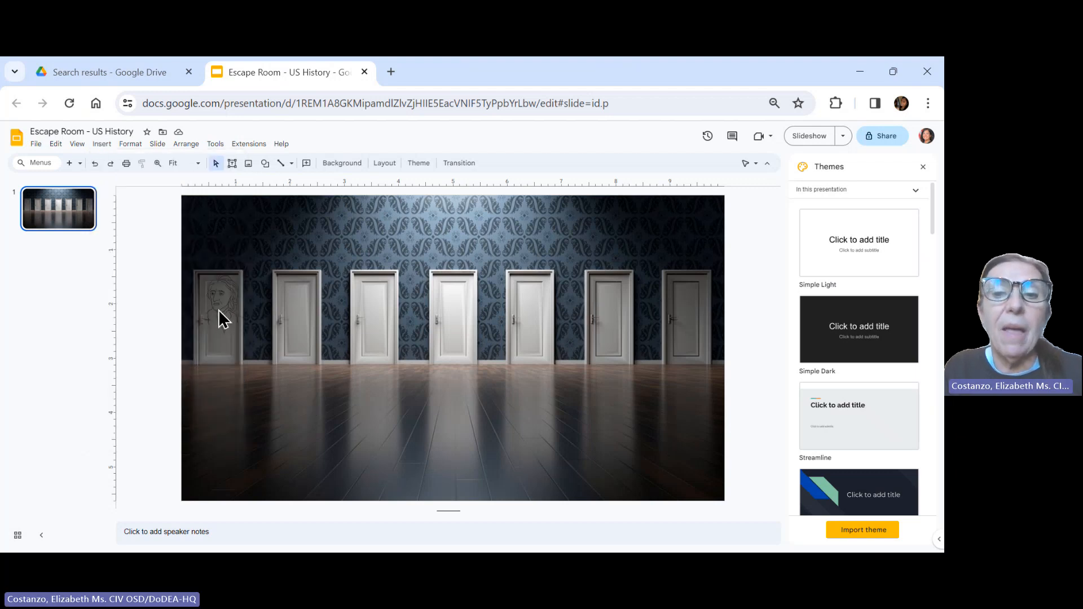
left_click(221, 320)
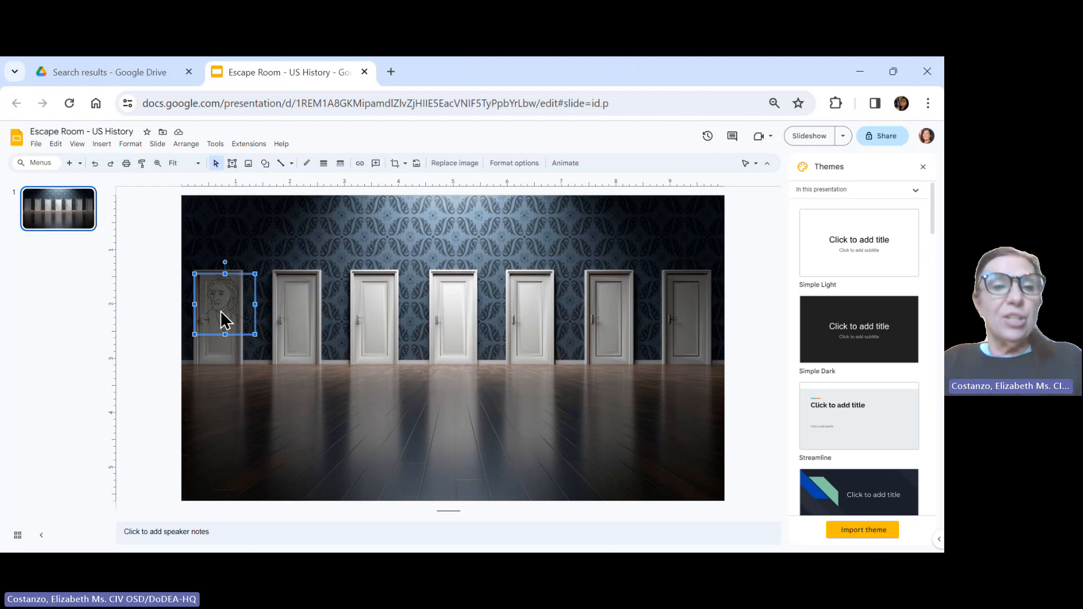
left_click(101, 144)
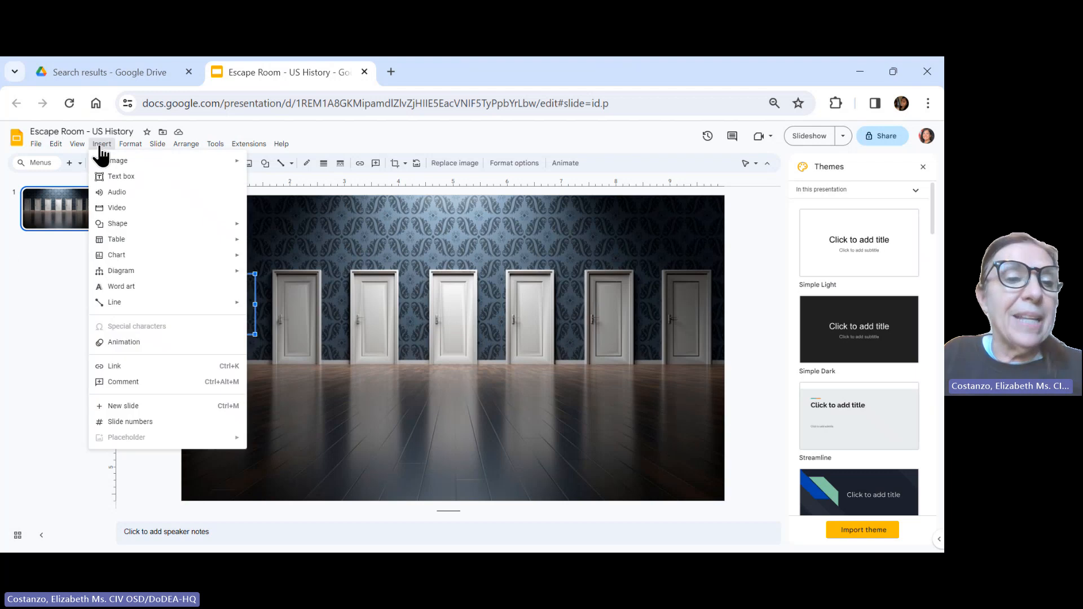
left_click(116, 367)
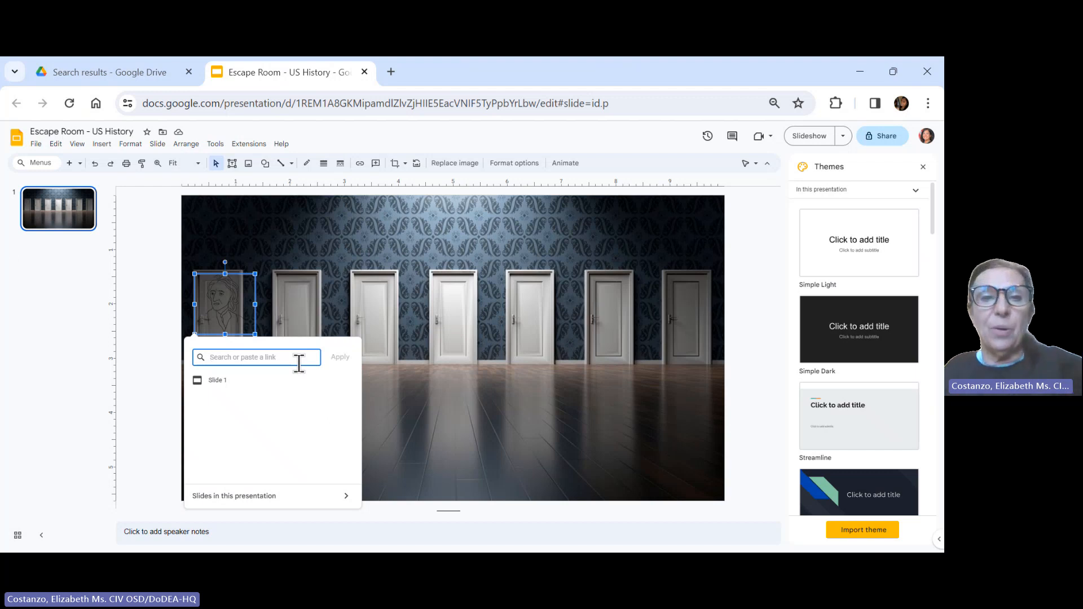
left_click(520, 410)
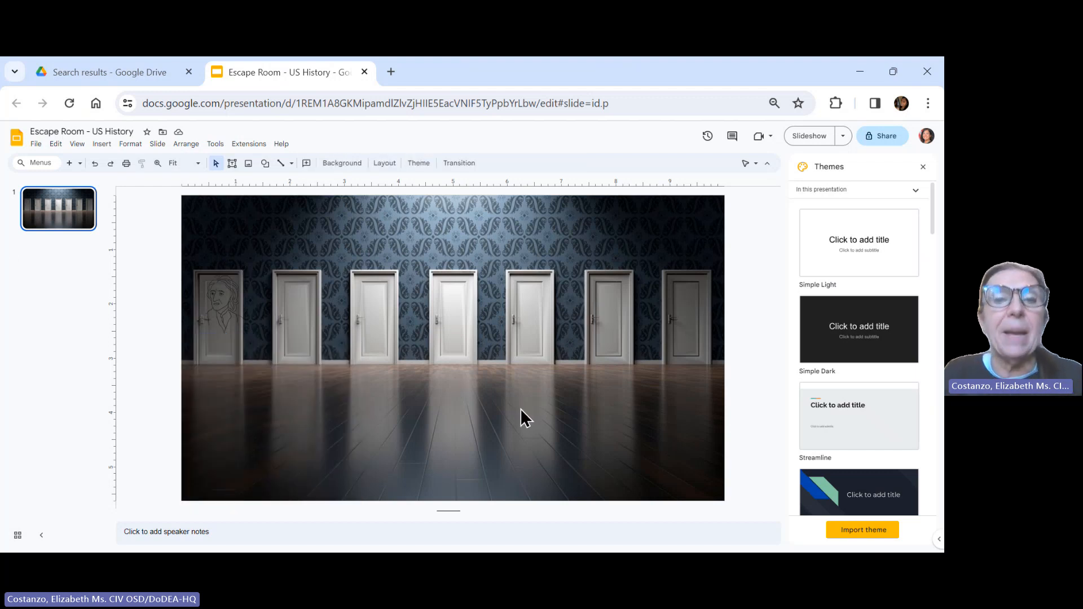